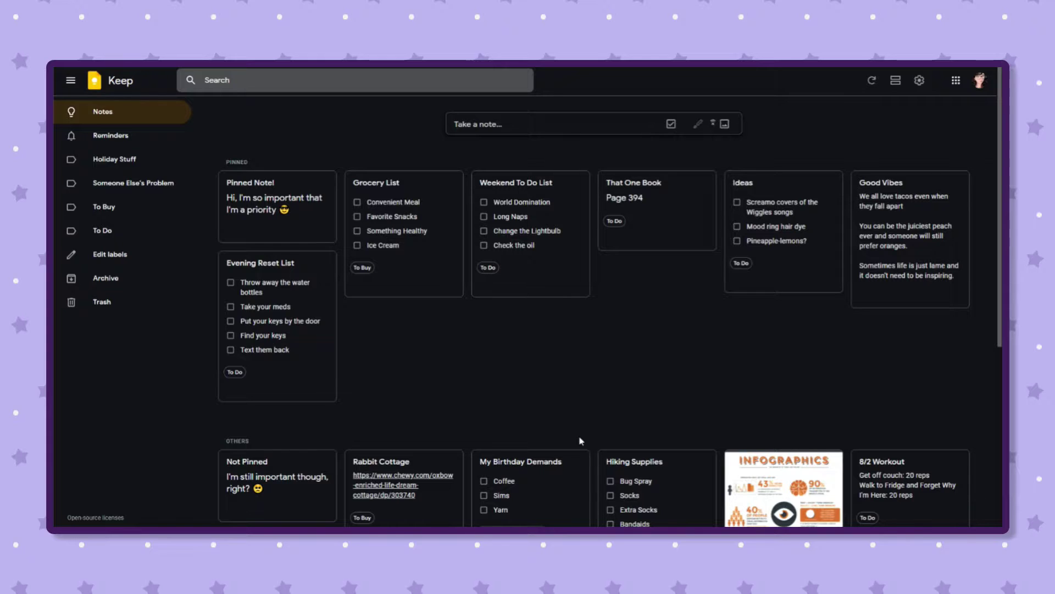
# - Scroll the notes board, then open an empty blank note and close it
pyautogui.scroll(-5, 579, 441)
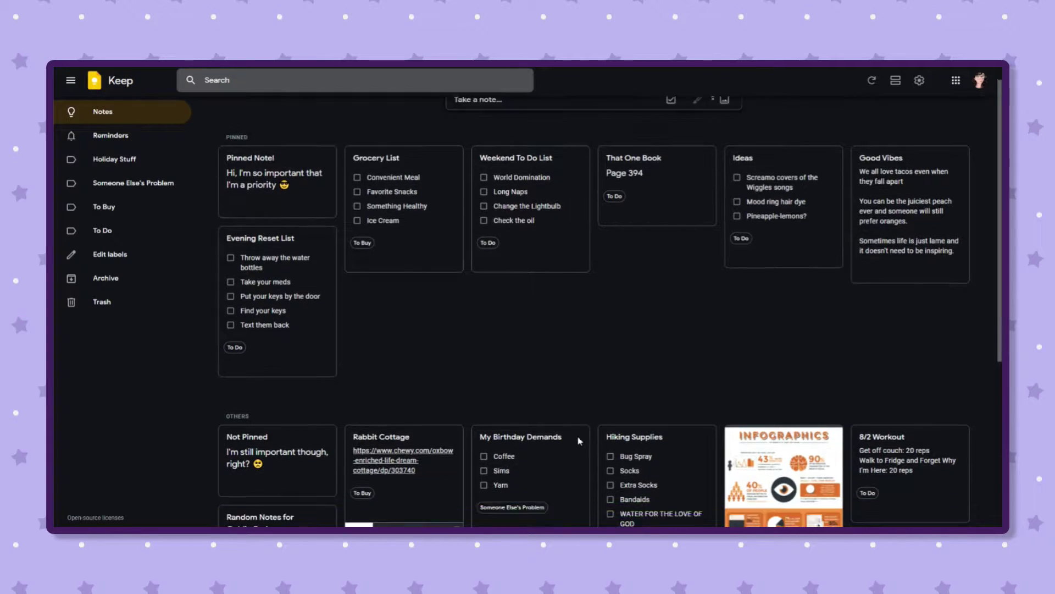
pyautogui.scroll(5, 579, 441)
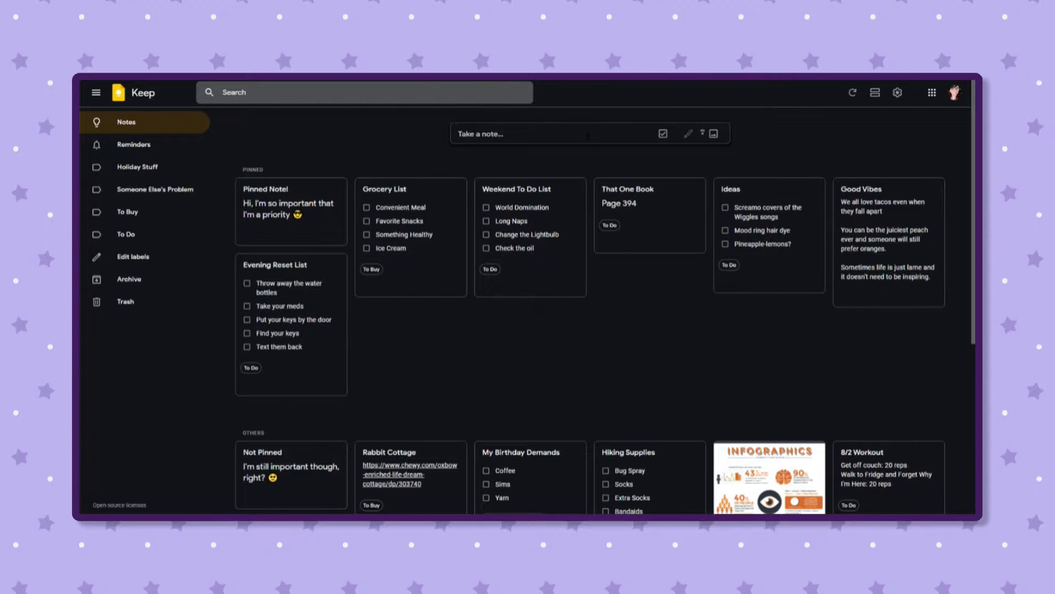
pyautogui.click(478, 134)
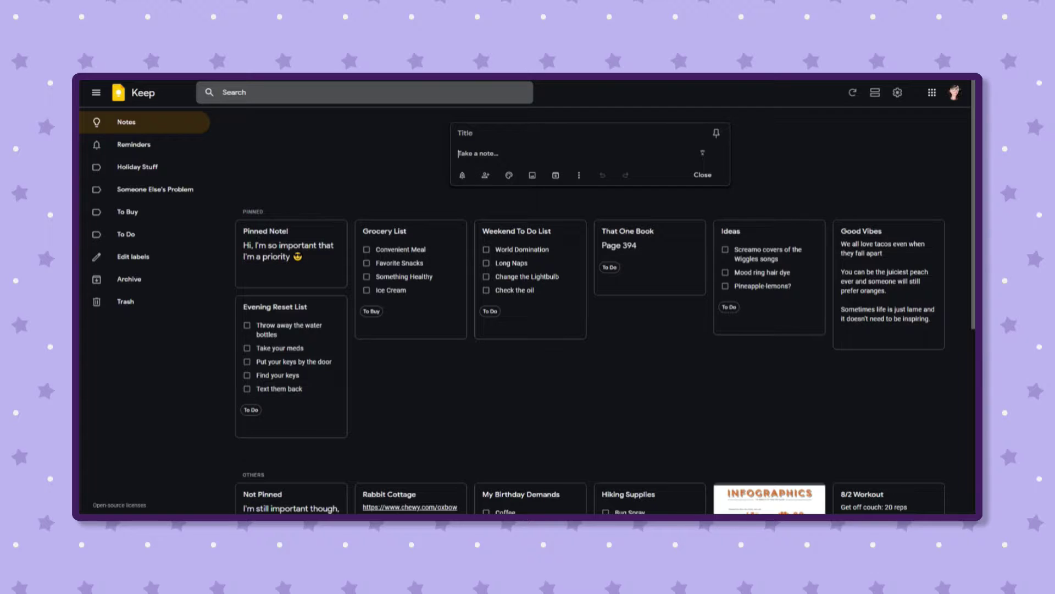
pyautogui.click(404, 202)
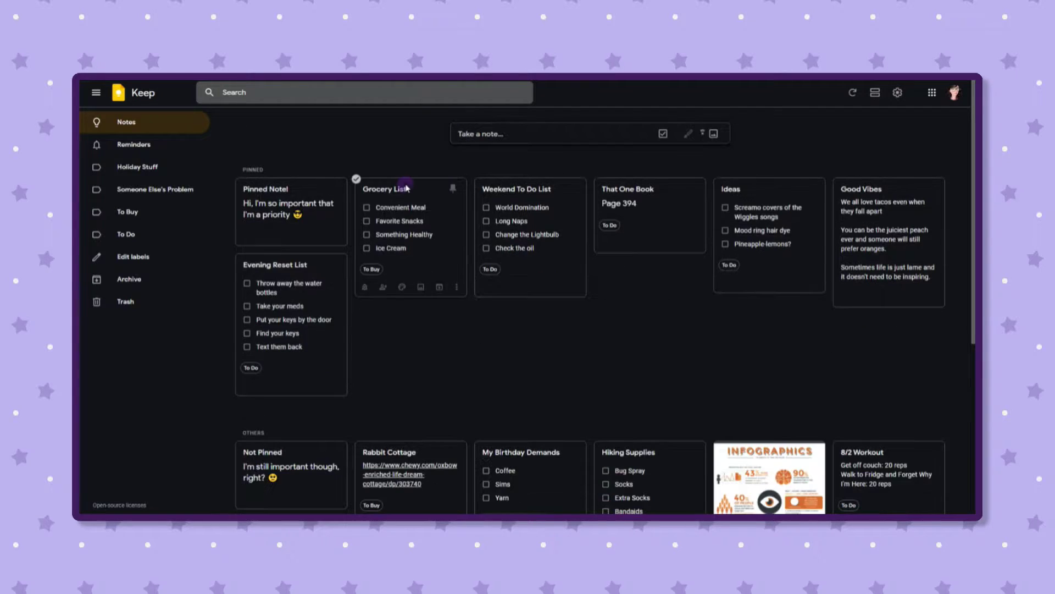
# - Open and close an empty checklist, then start a note with C and show its reminder options
pyautogui.click(663, 136)
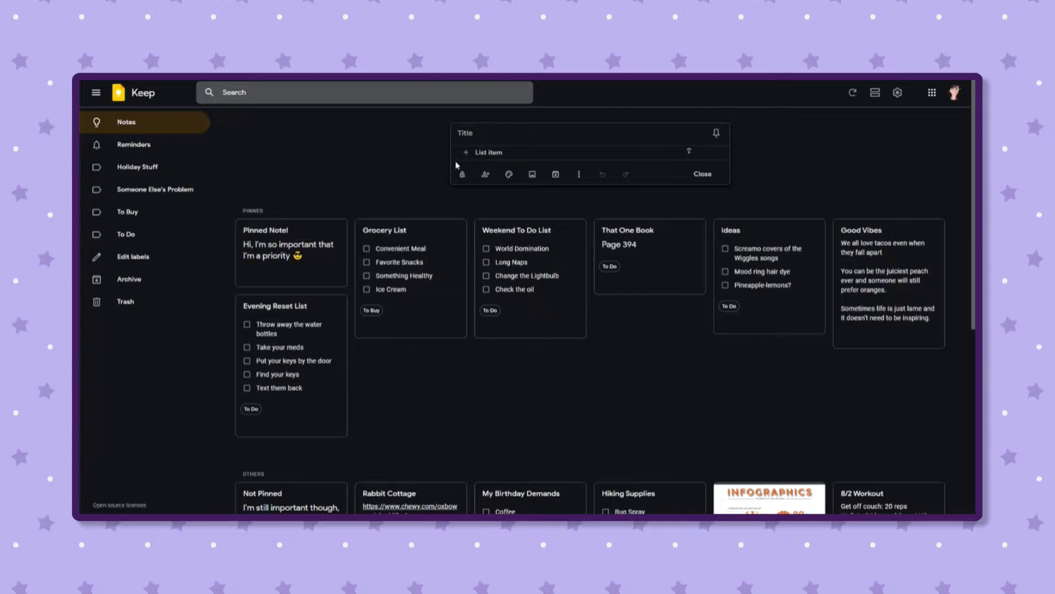
pyautogui.click(422, 168)
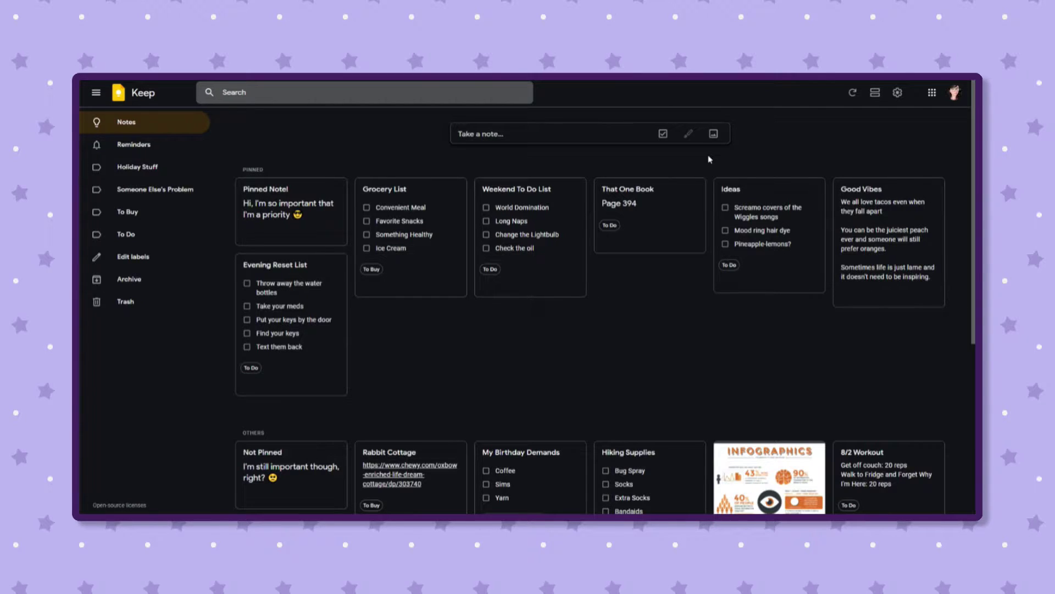
pyautogui.press('c')
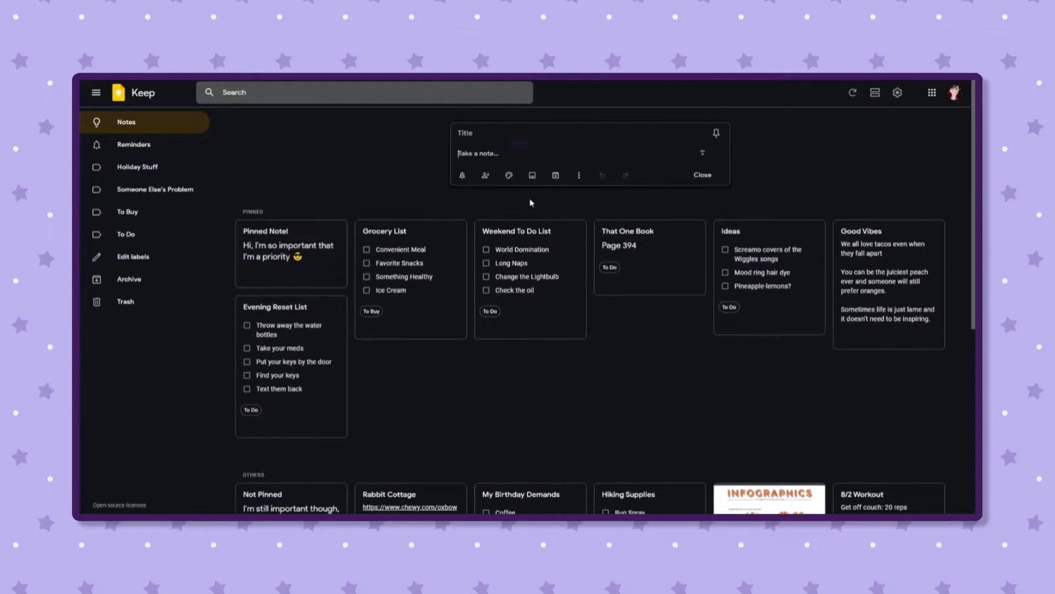
pyautogui.click(462, 177)
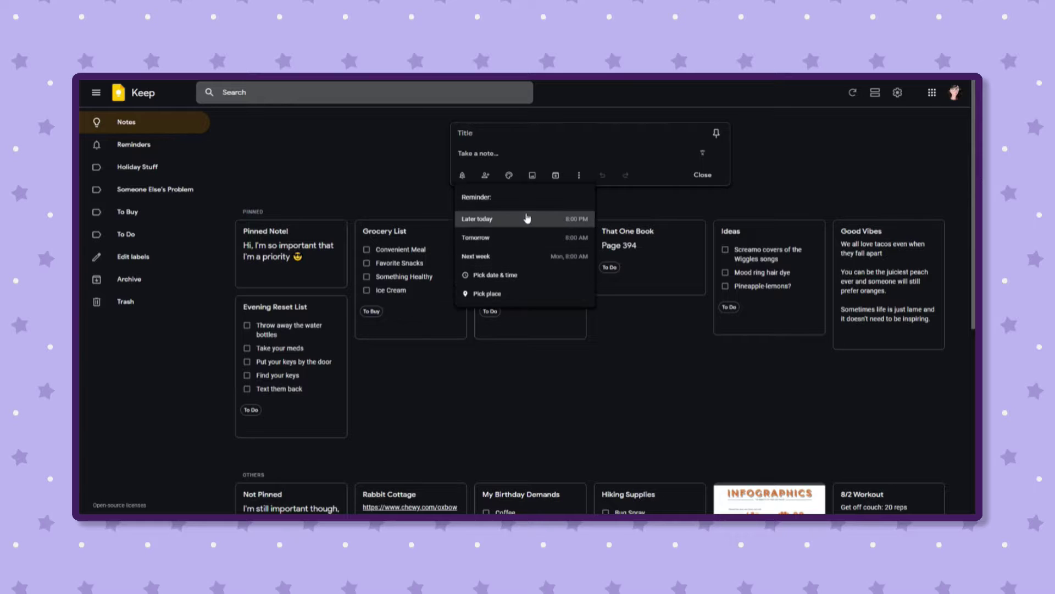
# - Under Pick date & time, set the reminder to repeat Weekly on Tuesday
pyautogui.click(501, 276)
pyautogui.click(514, 257)
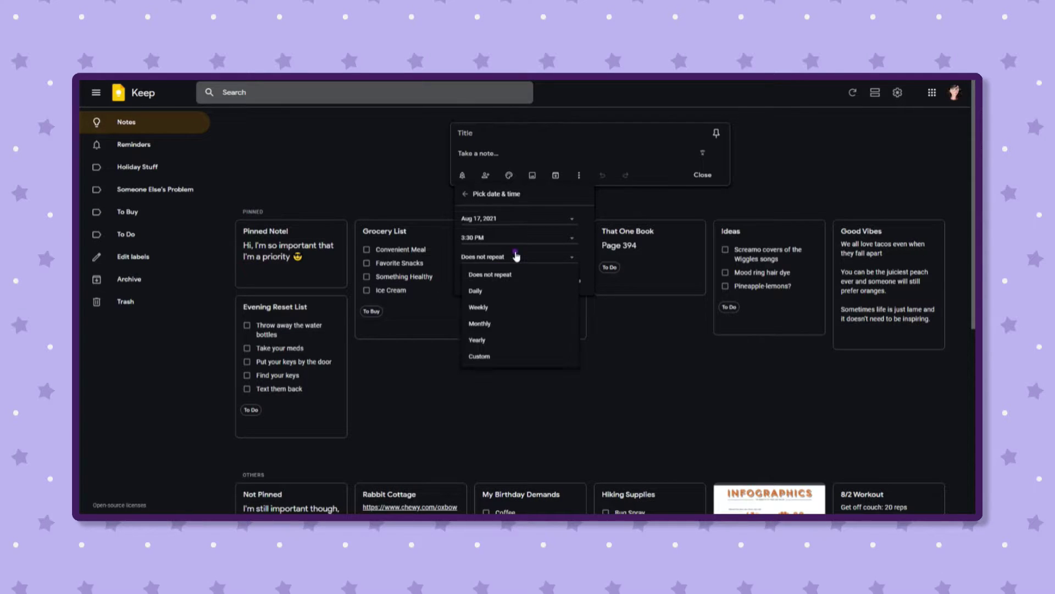
pyautogui.click(486, 307)
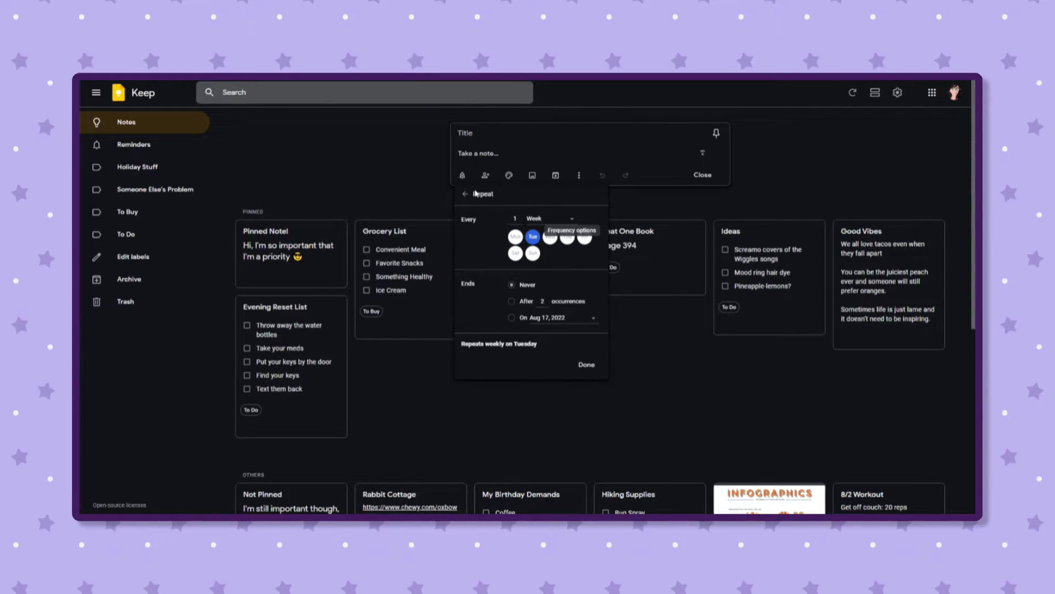
pyautogui.click(464, 194)
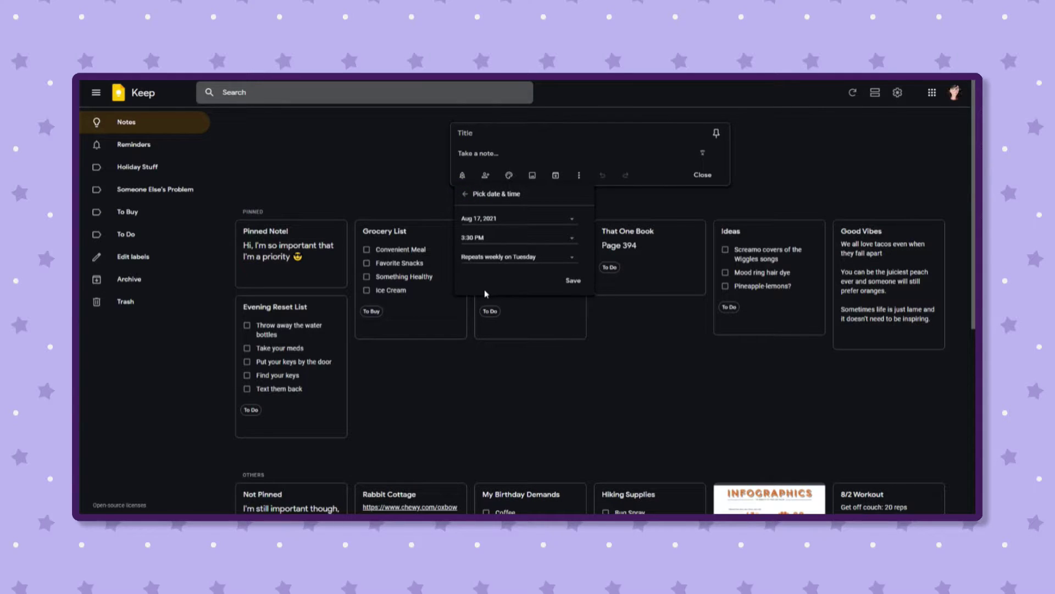
# - Discard the empty note, reopen a new note's reminder choices, then close it unsaved
pyautogui.click(463, 402)
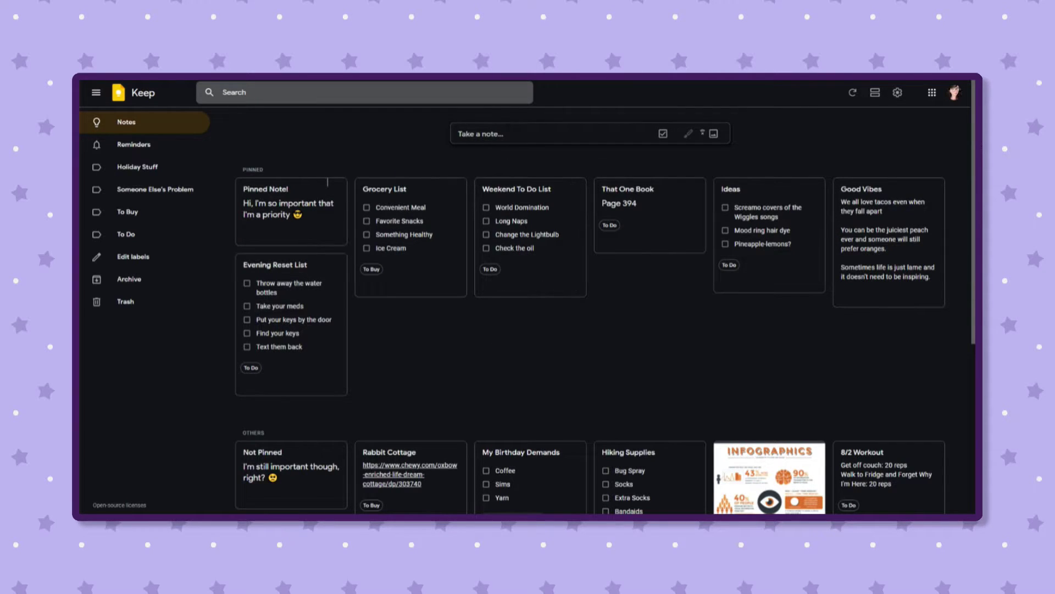
pyautogui.click(498, 139)
pyautogui.click(462, 174)
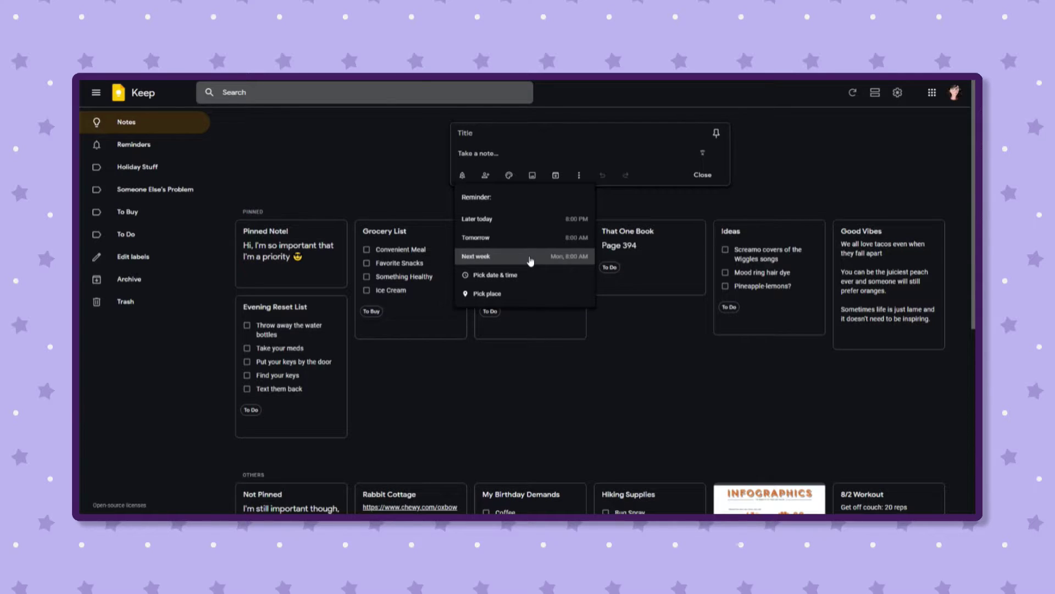
pyautogui.click(495, 401)
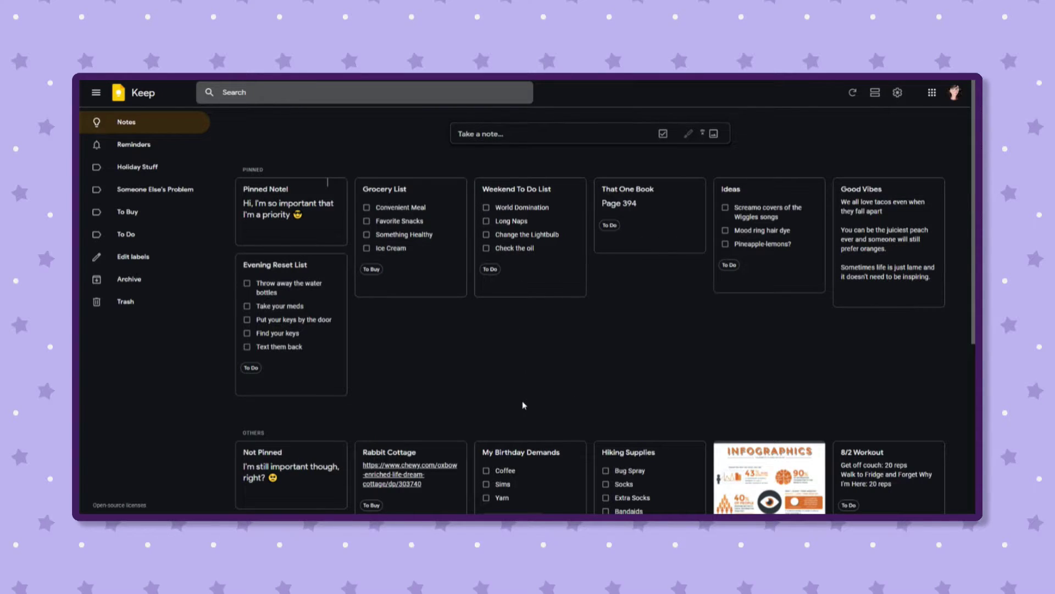
# - Open and close the Pinned Note! card, then open the Grocery List note
pyautogui.click(290, 203)
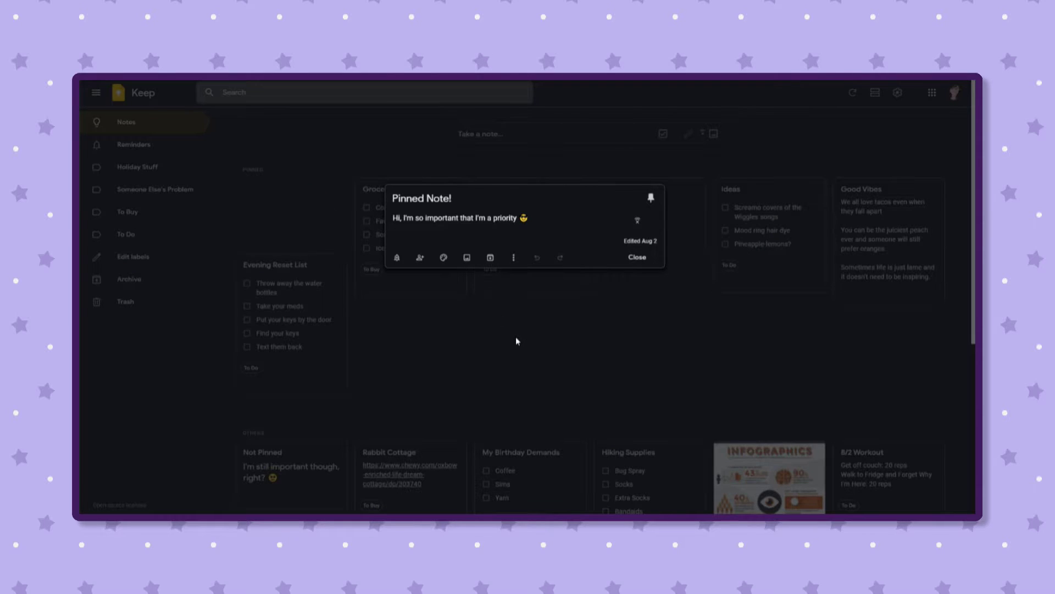
pyautogui.click(570, 348)
pyautogui.click(421, 199)
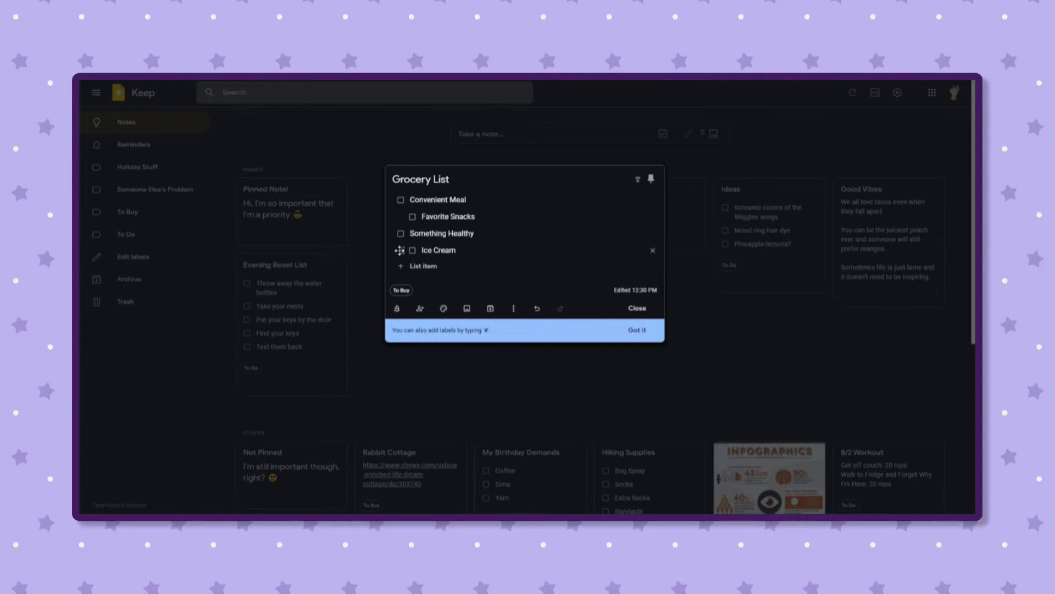
# - Unindent Ice Cream in the Grocery List, close it, and open the Weekend To Do List note
pyautogui.moveTo(403, 249)
pyautogui.mouseDown()
pyautogui.moveTo(371, 260)
pyautogui.moveTo(391, 251)
pyautogui.mouseUp()
pyautogui.click(512, 385)
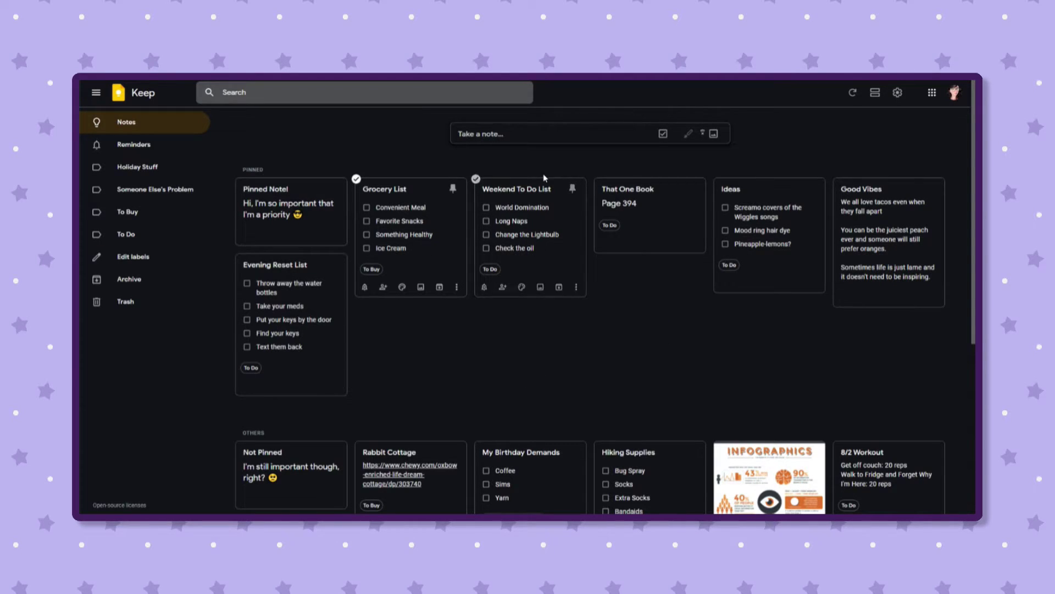
pyautogui.click(551, 190)
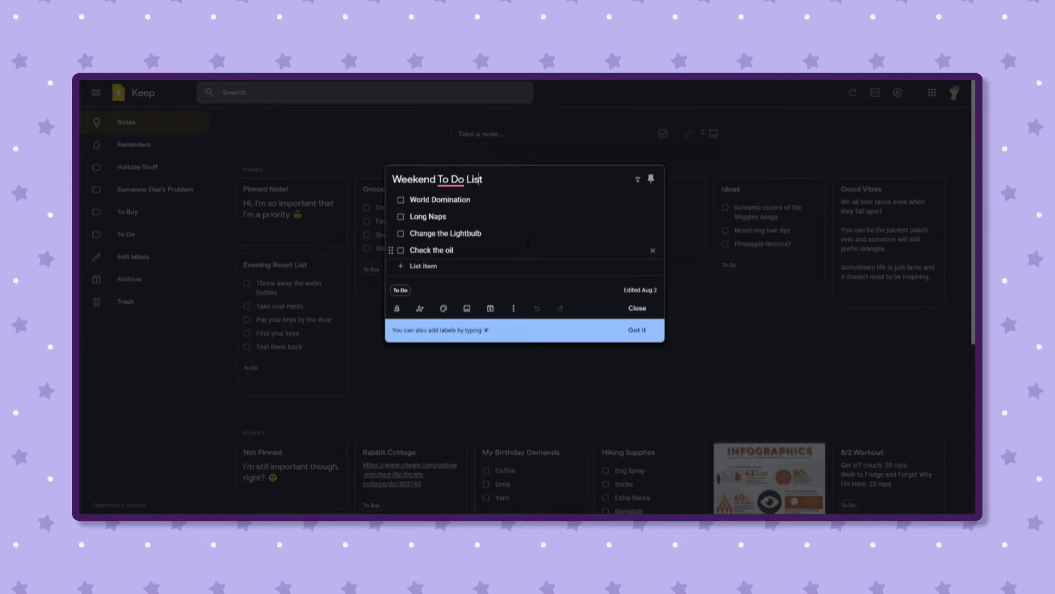
# - Close the Weekend To Do List note editor
pyautogui.click(653, 347)
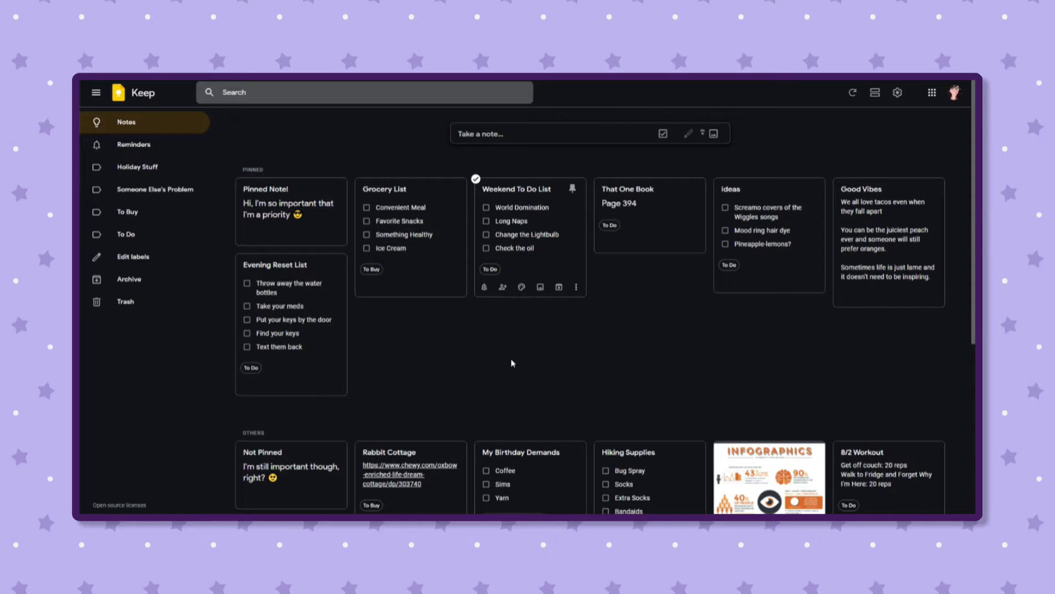
# - Open the pinned That One Book note from the keyboard, view its Page 394 text, then close it
pyautogui.press('j')
pyautogui.press('Return')
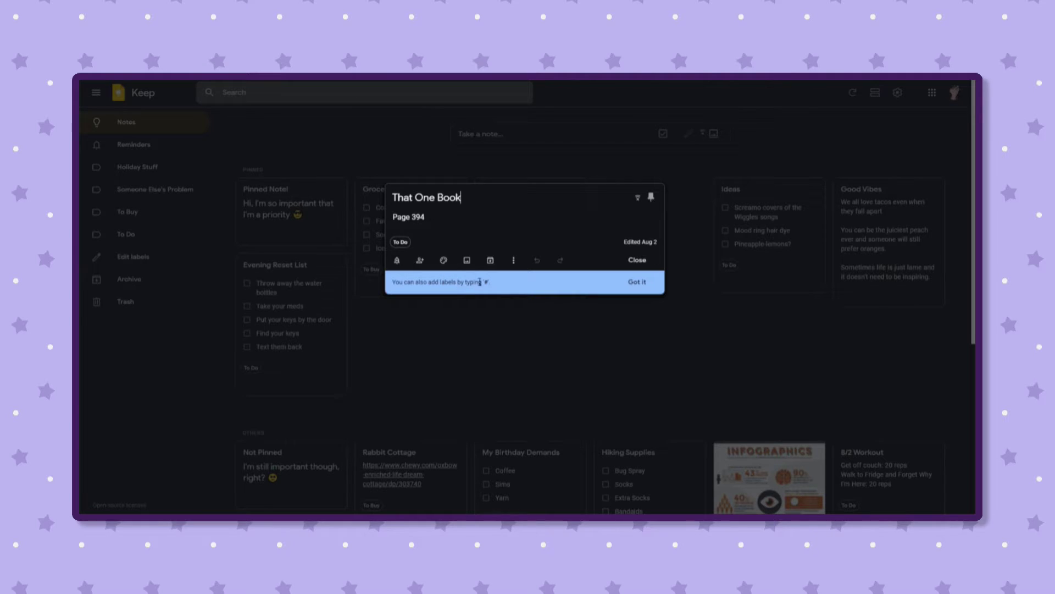
pyautogui.click(527, 371)
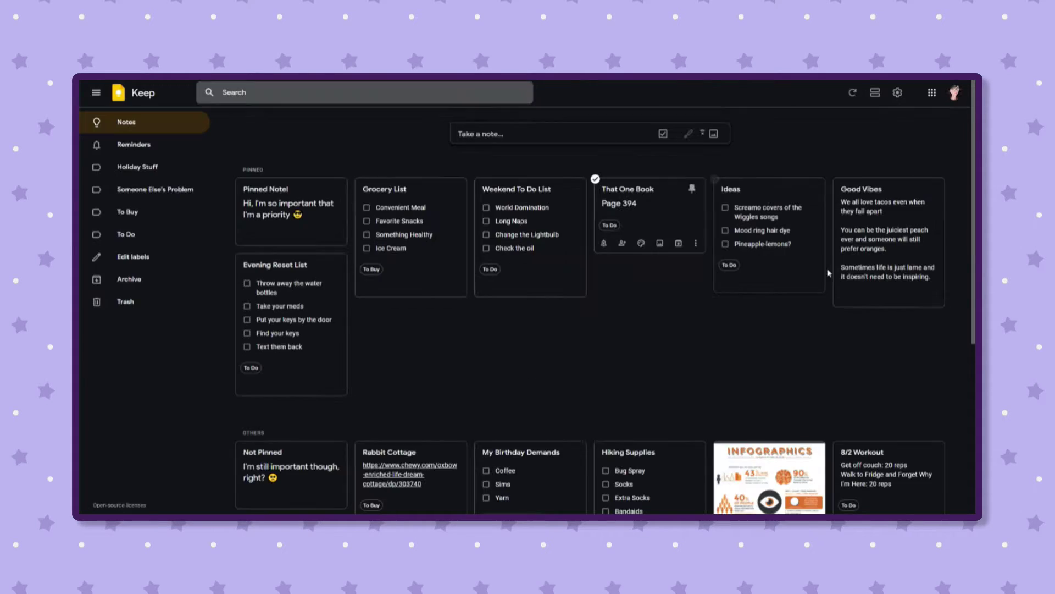
# - Open the pinned Ideas note to view its three checklist items, then close it
pyautogui.click(764, 190)
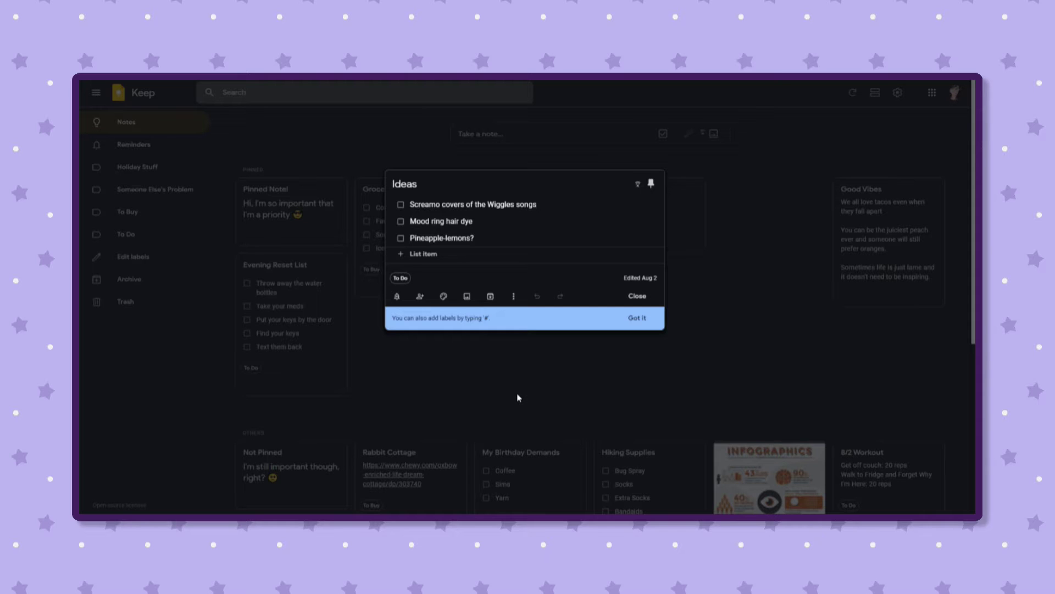
pyautogui.click(519, 396)
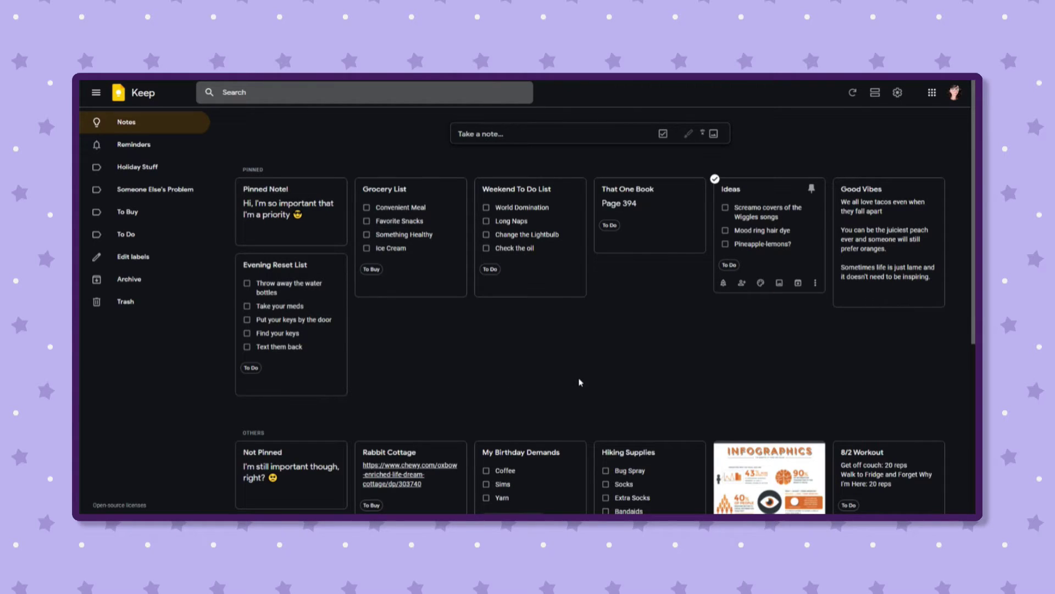
# - Open the pinned Good Vibes note to read its inspirational lines
pyautogui.click(900, 235)
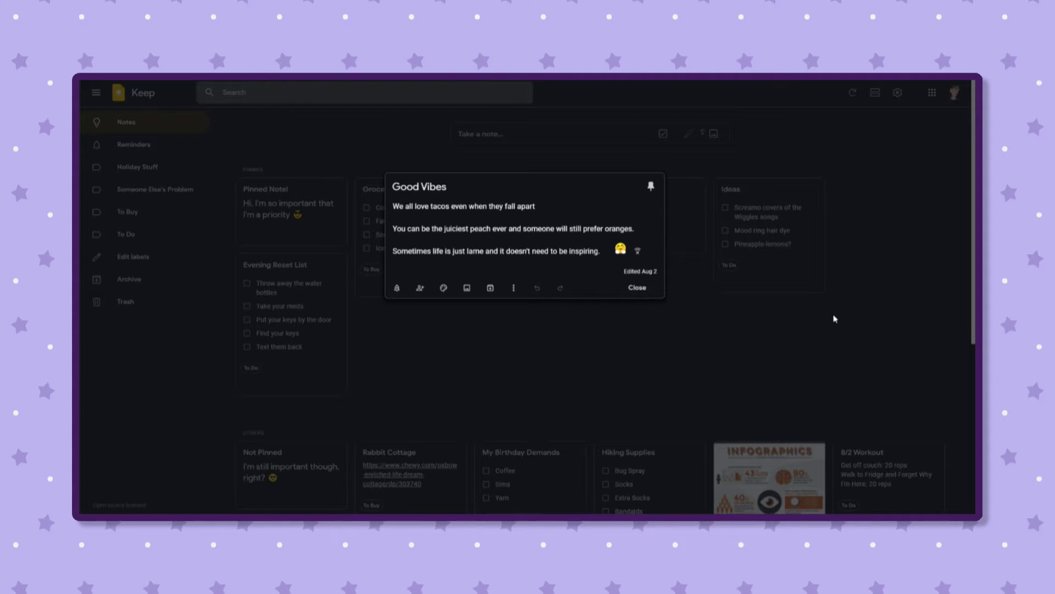
# - Close Good Vibes, then open and close the Evening Reset List checklist
pyautogui.click(834, 319)
pyautogui.click(304, 374)
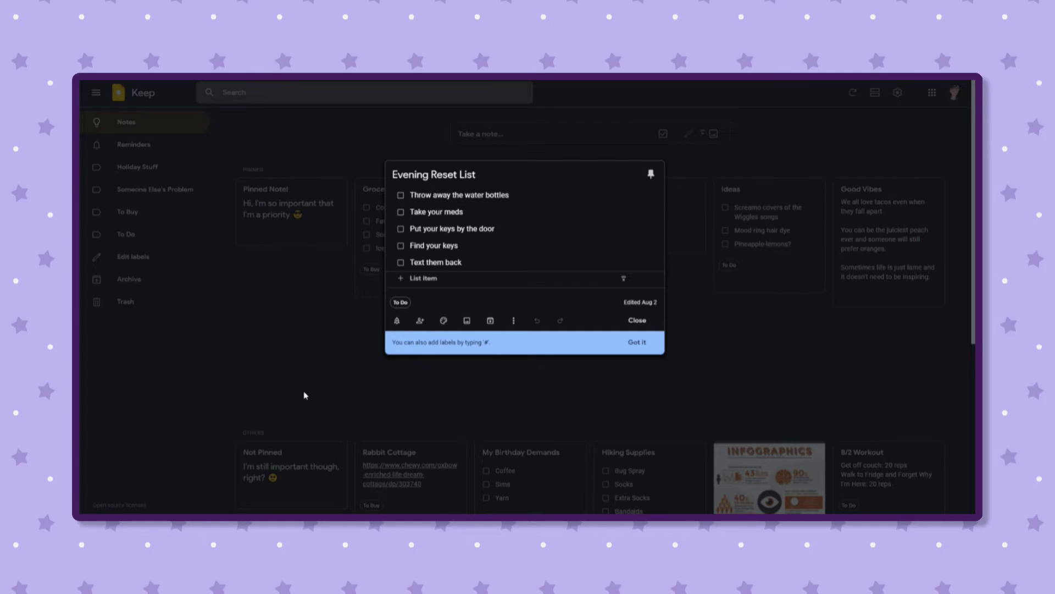
pyautogui.click(305, 395)
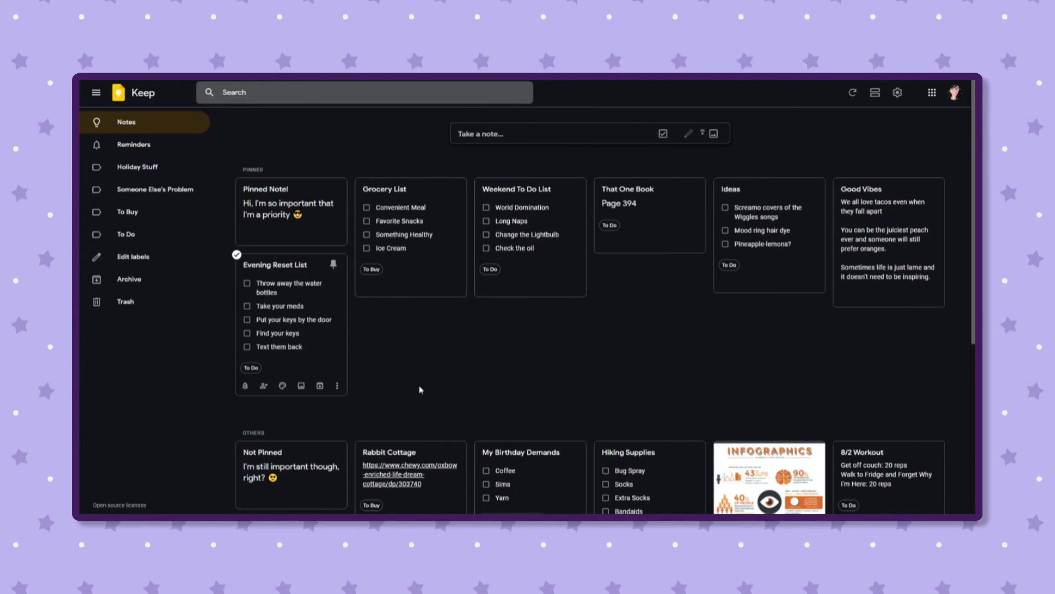
# - In the Others section, open and close the Not Pinned note, then scroll back up
pyautogui.scroll(-4, 528, 368)
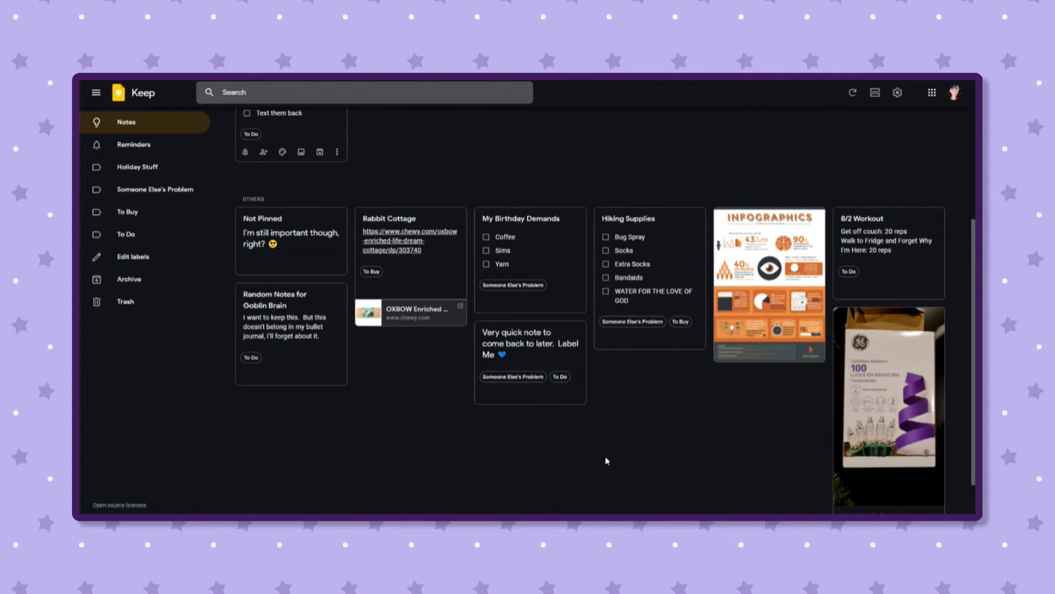
pyautogui.click(310, 250)
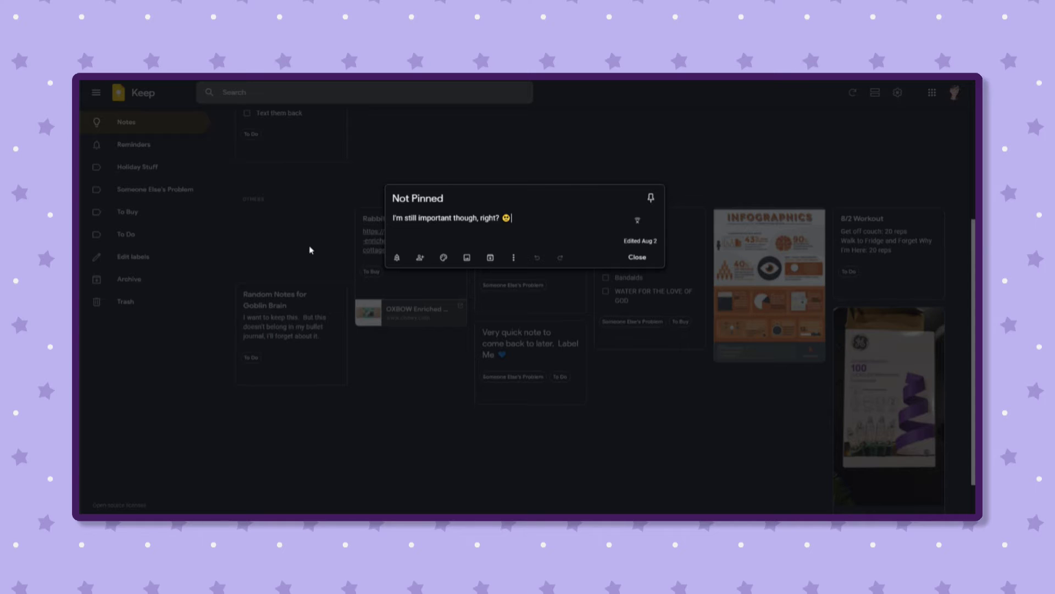
pyautogui.click(310, 250)
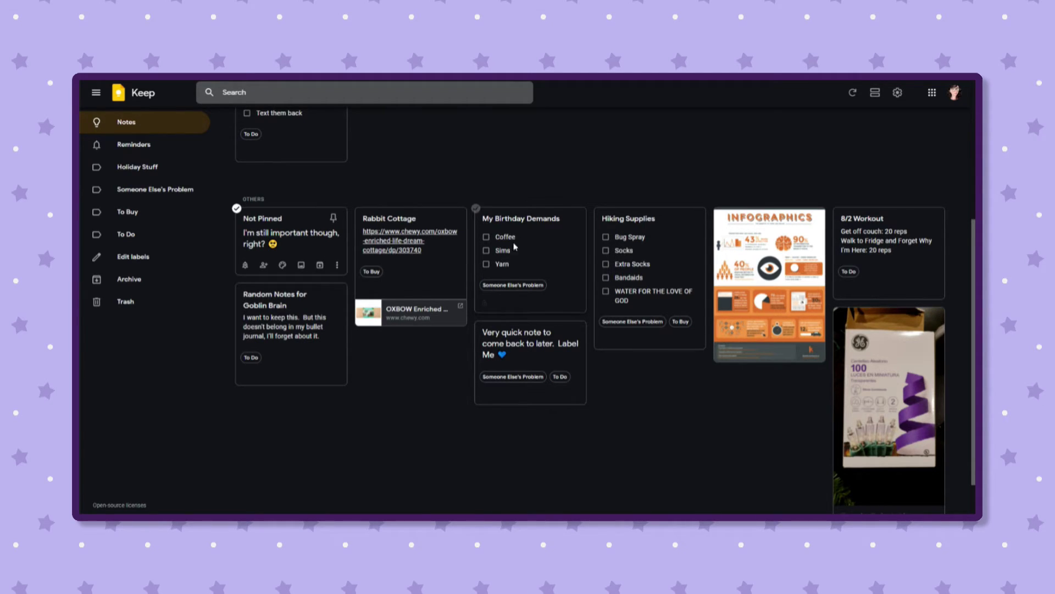
pyautogui.moveTo(368, 271)
pyautogui.scroll(1, 495, 280)
# - Open the My Birthday Demands list to view it, then close it
pyautogui.click(549, 300)
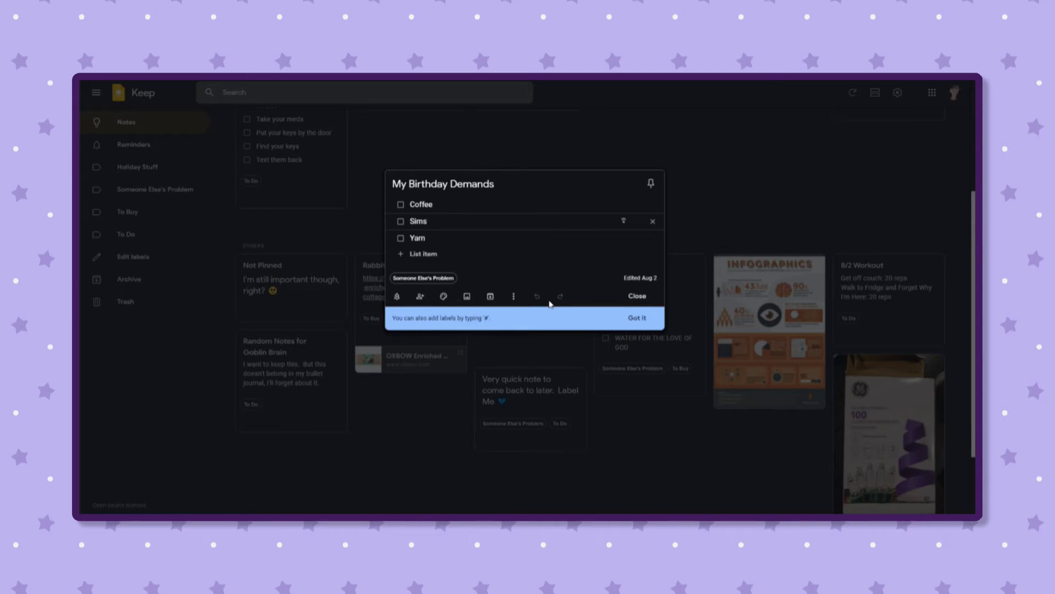
pyautogui.click(493, 427)
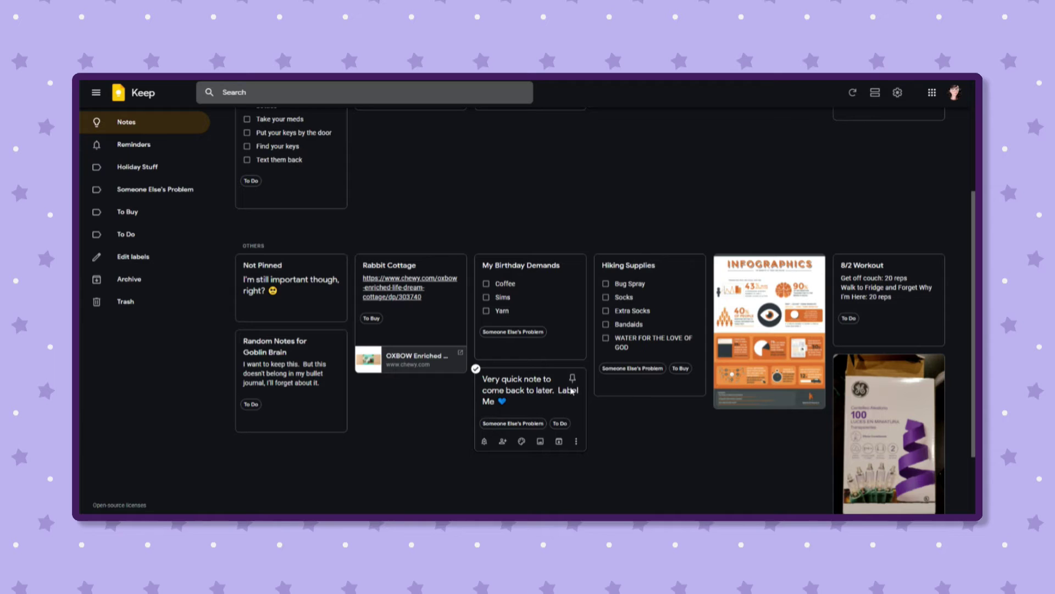
# - Open the Hiking Supplies checklist to review its items, then close it
pyautogui.click(633, 308)
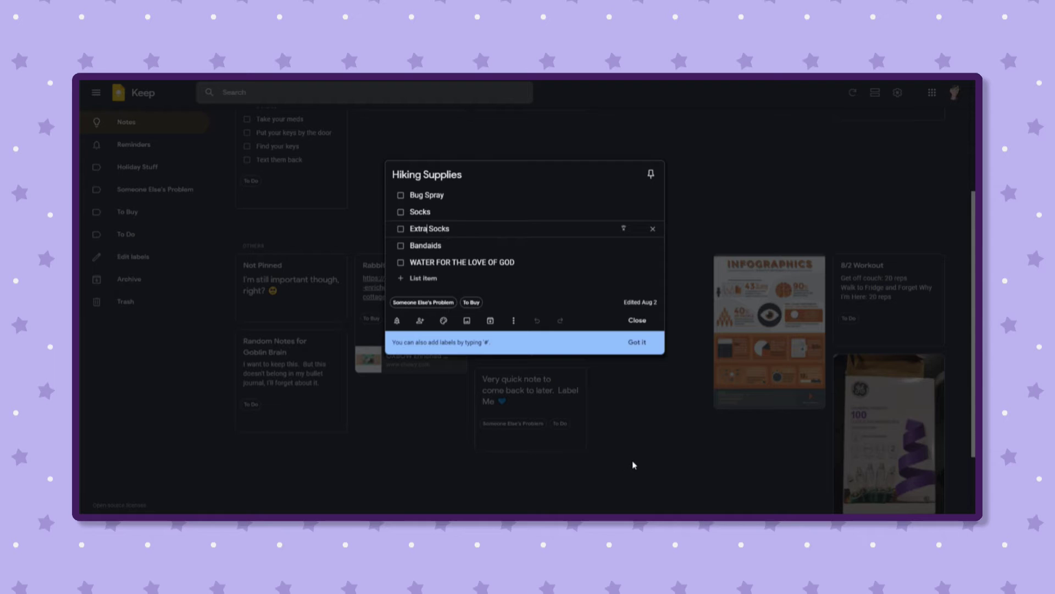
pyautogui.click(656, 433)
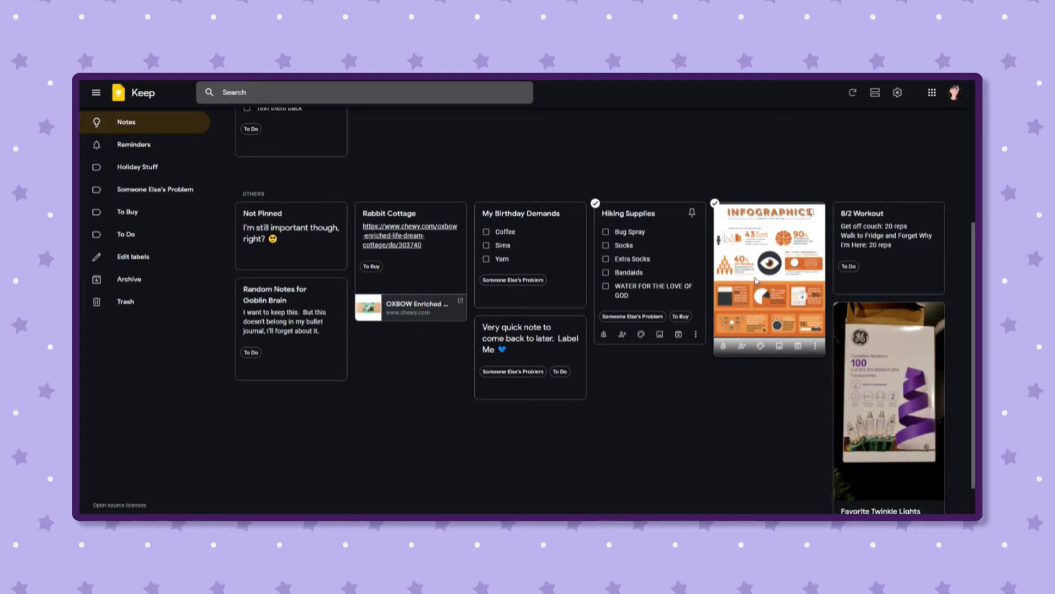
# - Scroll through the full Infographics image note, close it, and open the 8/2 Workout note
pyautogui.click(750, 329)
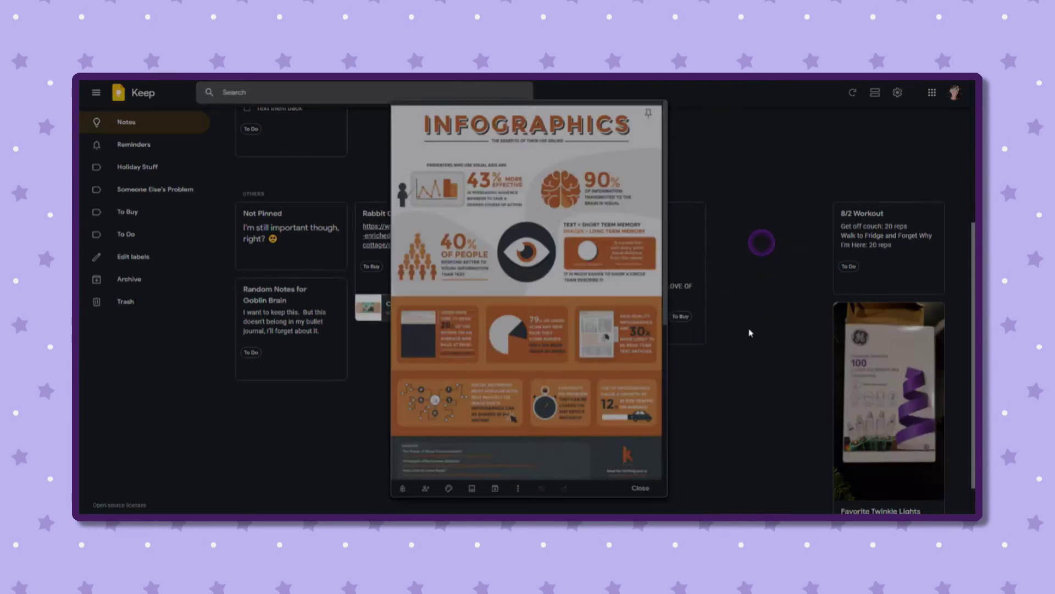
pyautogui.scroll(-2, 520, 346)
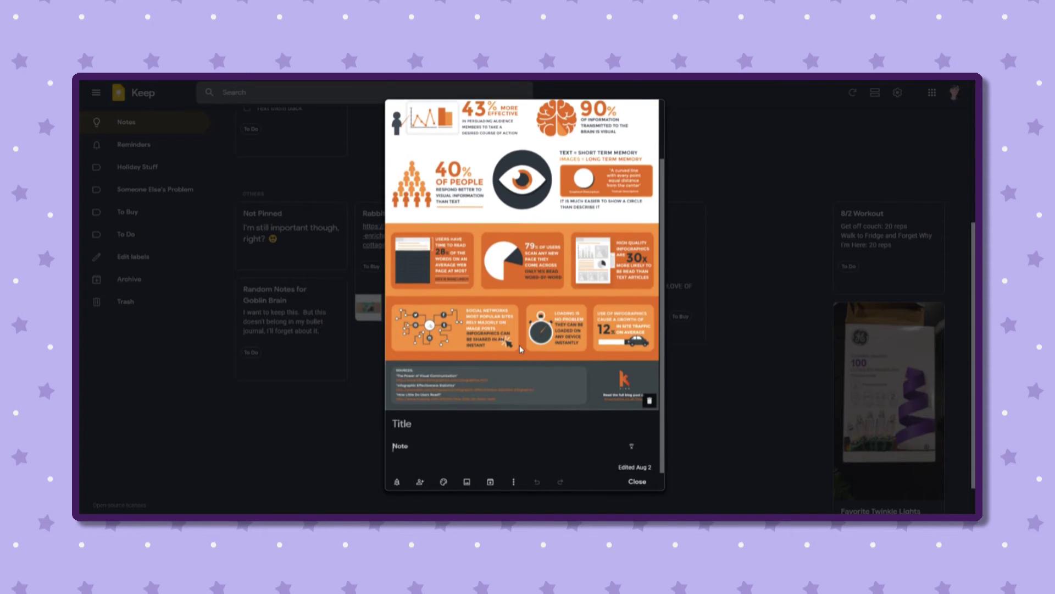
pyautogui.scroll(2, 559, 351)
pyautogui.click(731, 400)
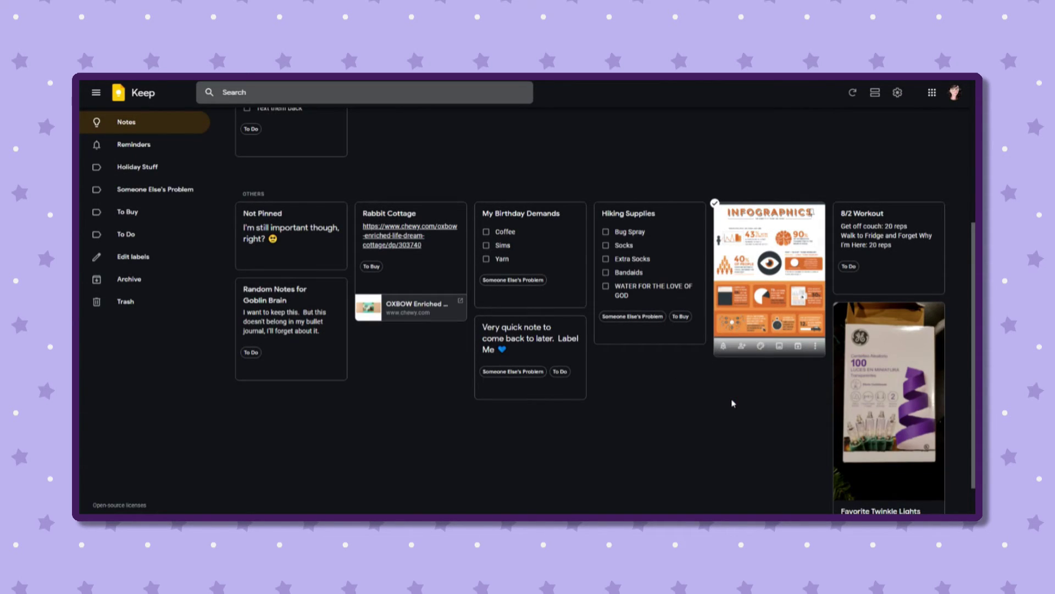
pyautogui.click(885, 242)
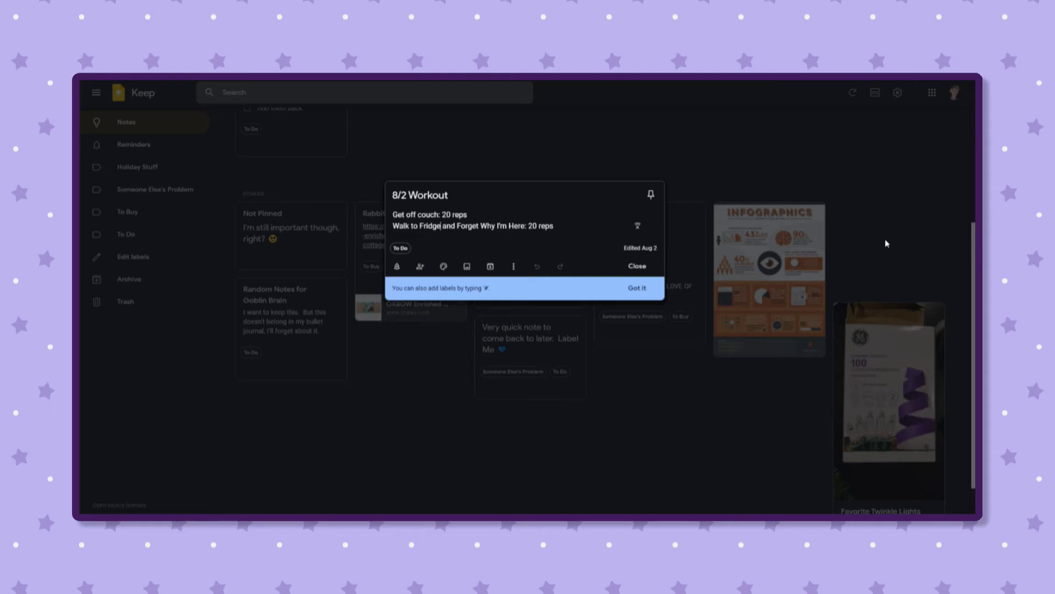
# - Close 8/2 Workout, view the Favorite Twinkle Lights photo, then open Random Notes for Goblin Brain
pyautogui.click(885, 239)
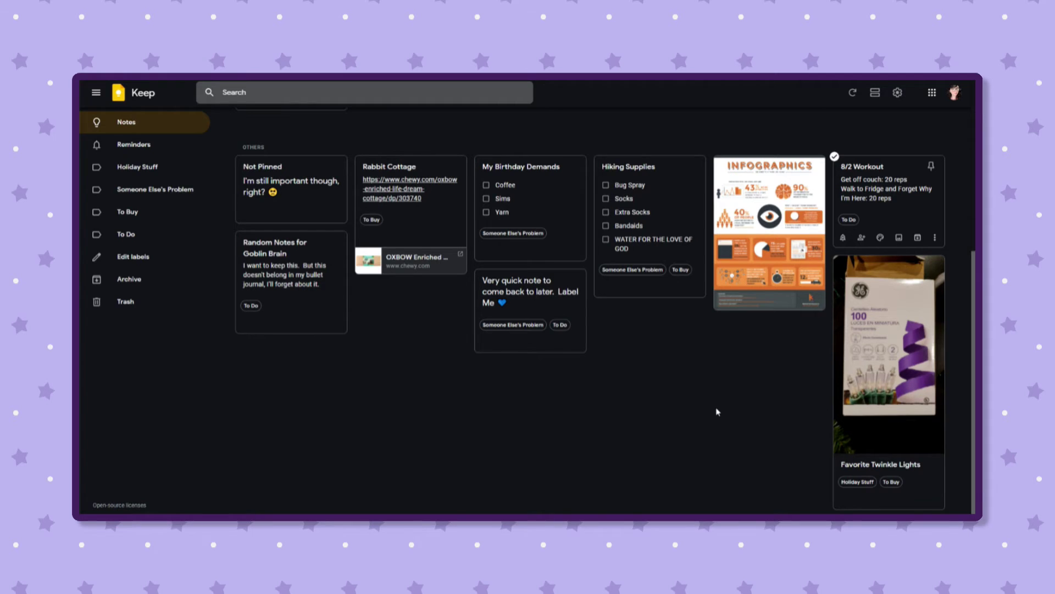
pyautogui.click(902, 397)
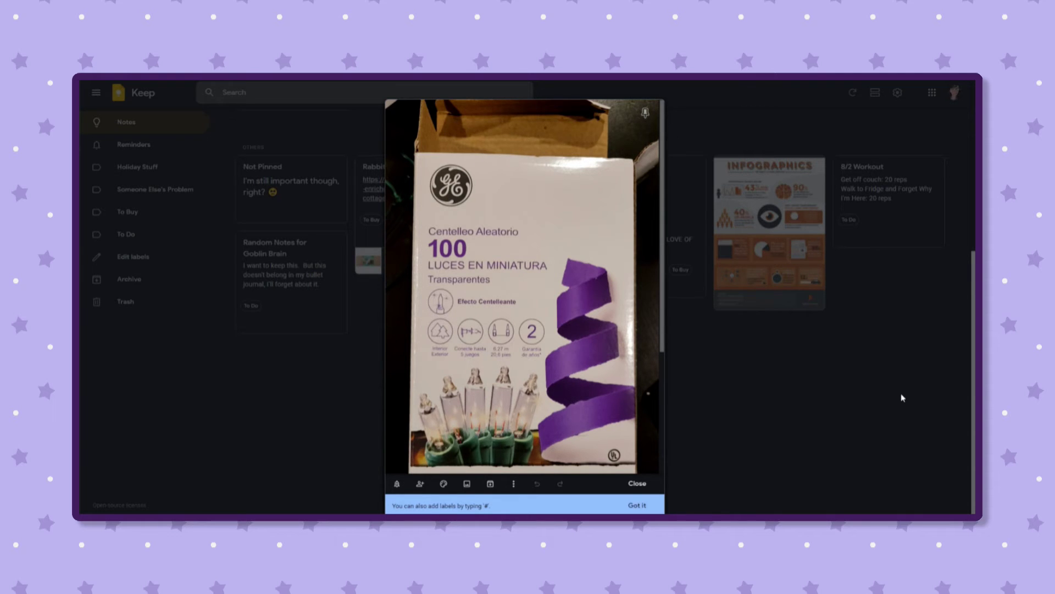
pyautogui.click(801, 427)
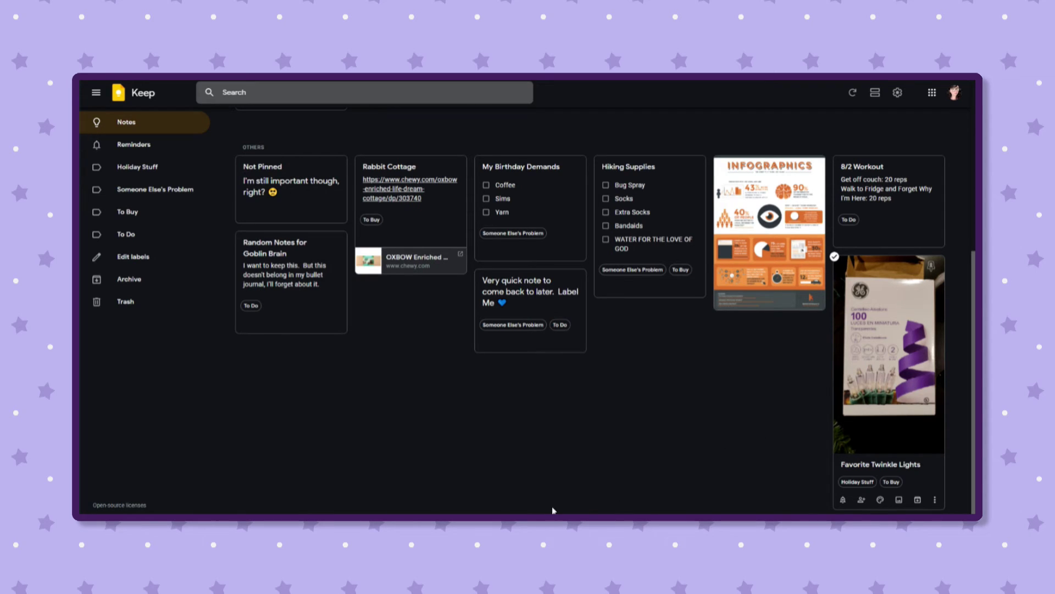
pyautogui.scroll(2, 316, 397)
pyautogui.click(292, 373)
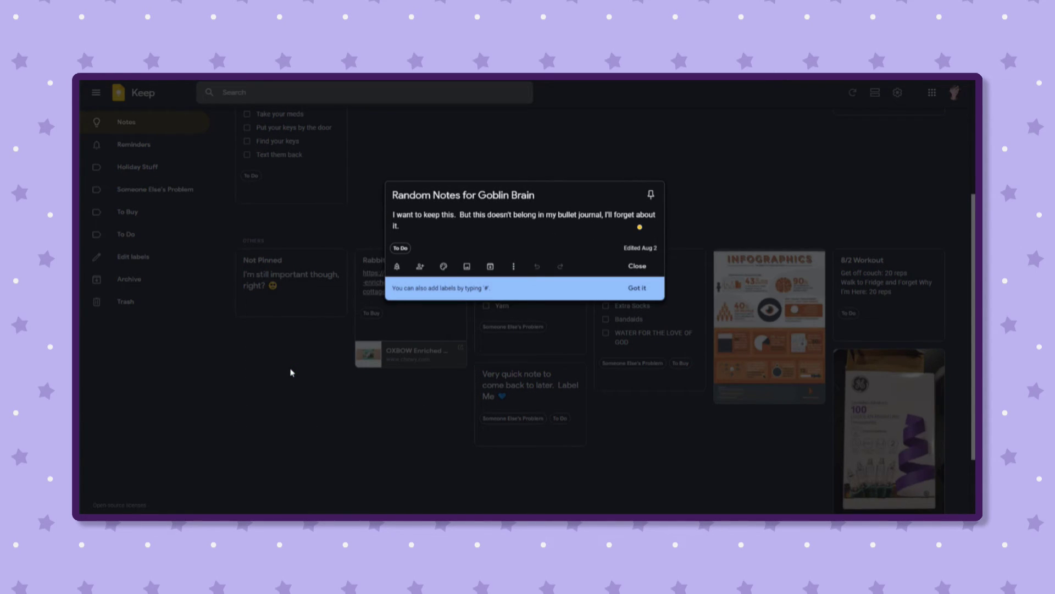